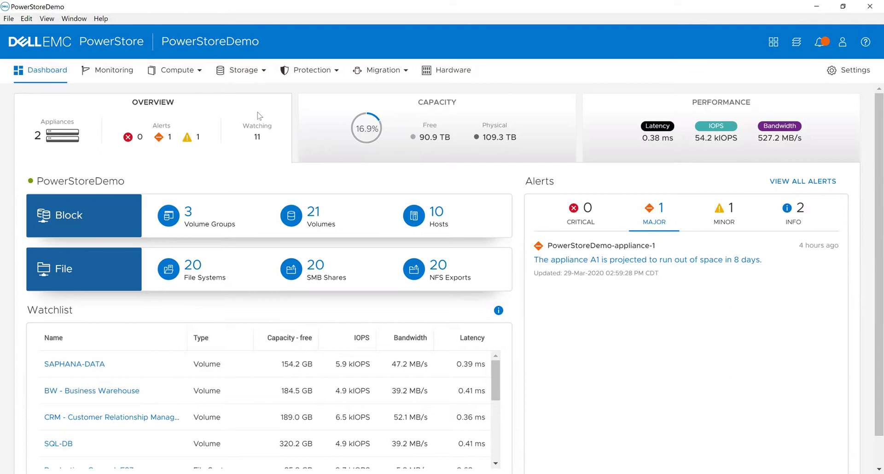
Step: Launch the Create Volumes wizard from the Storage menu's Volumes entry
left_click(245, 74)
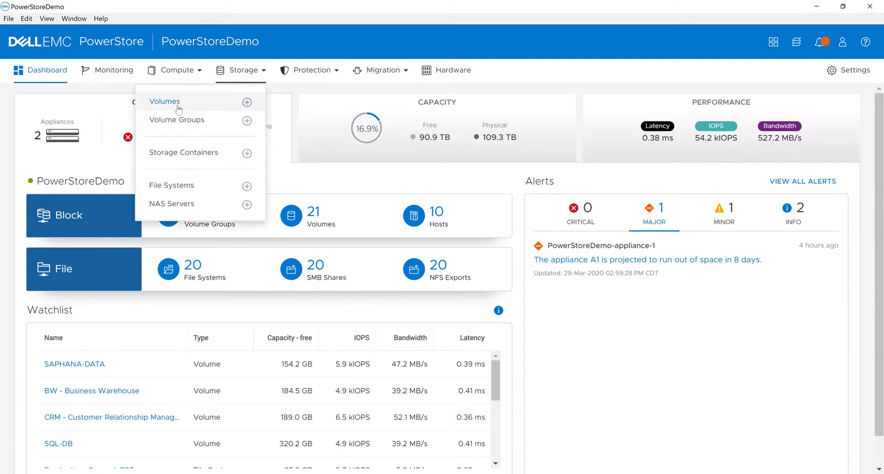
left_click(247, 103)
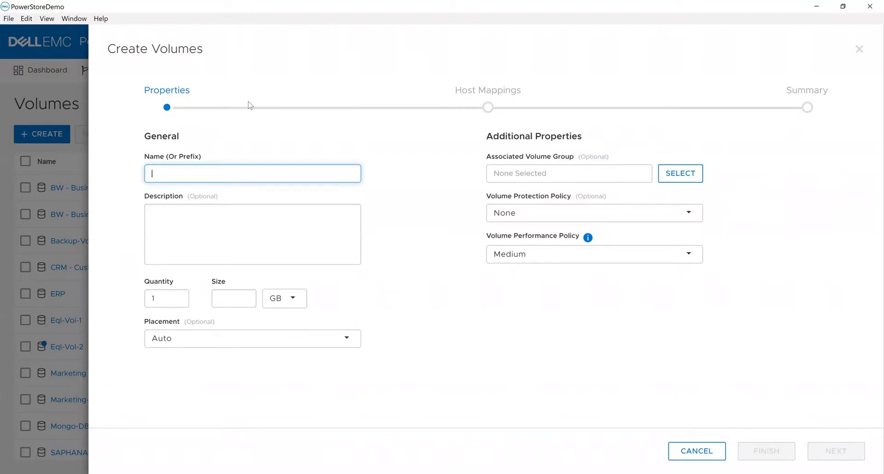
Step: Enter name Todd, description 'This is my volume', quantity 10 and size 50 GB
left_click(249, 105)
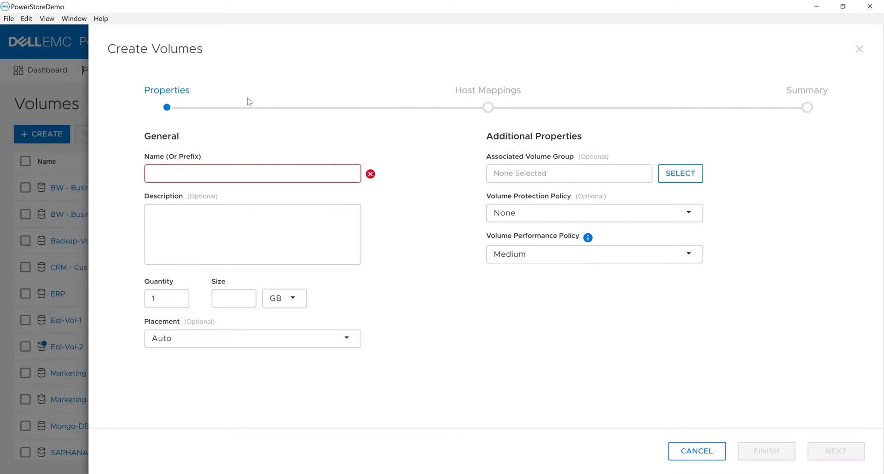
left_click(226, 173)
type("Todd")
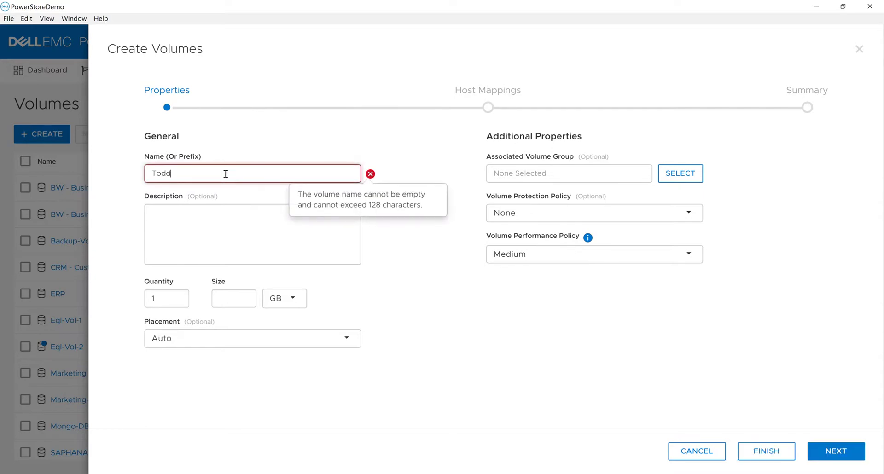
key("Tab")
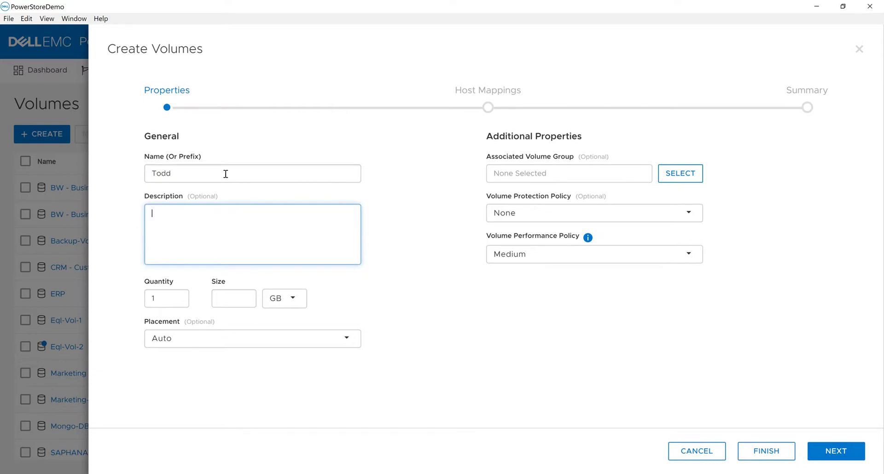
type("This is my volume")
key("Tab")
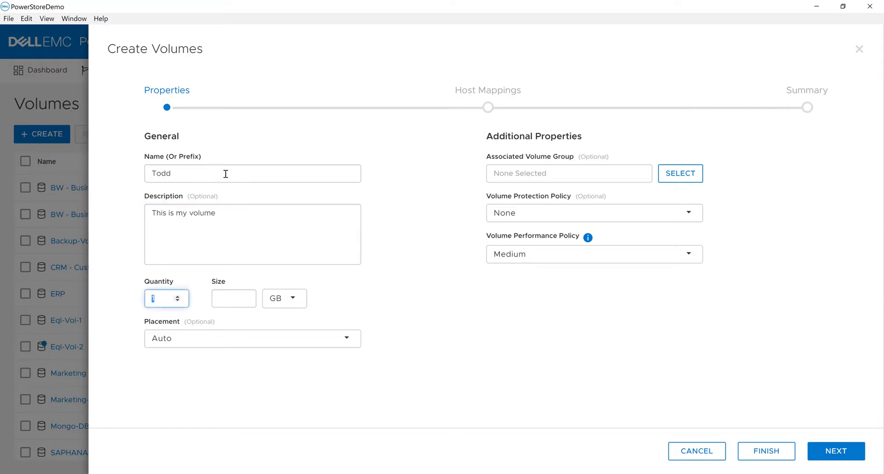
type("10")
key("Tab")
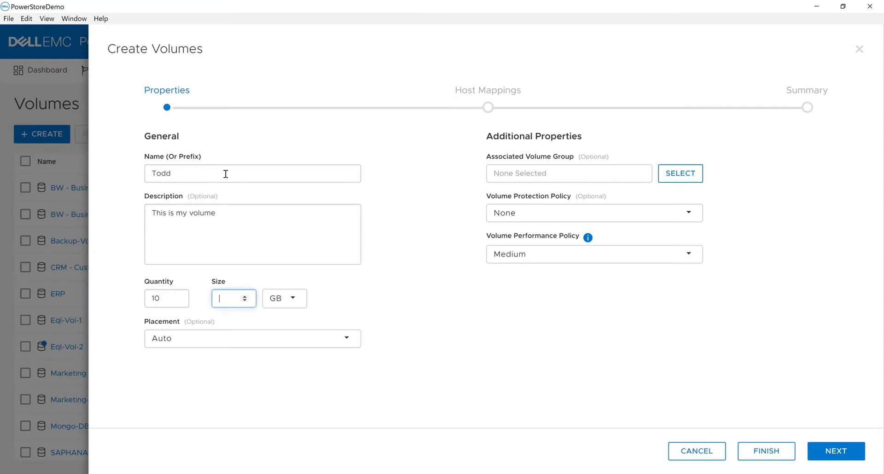
type("50")
left_click(285, 299)
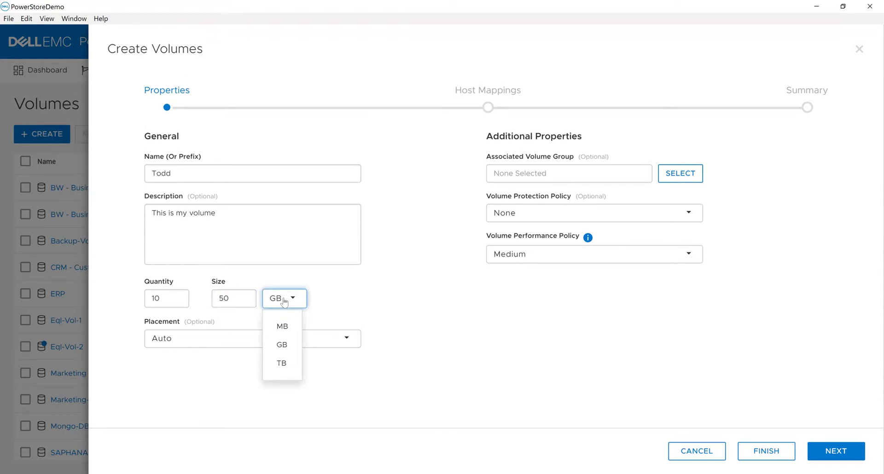
left_click(284, 300)
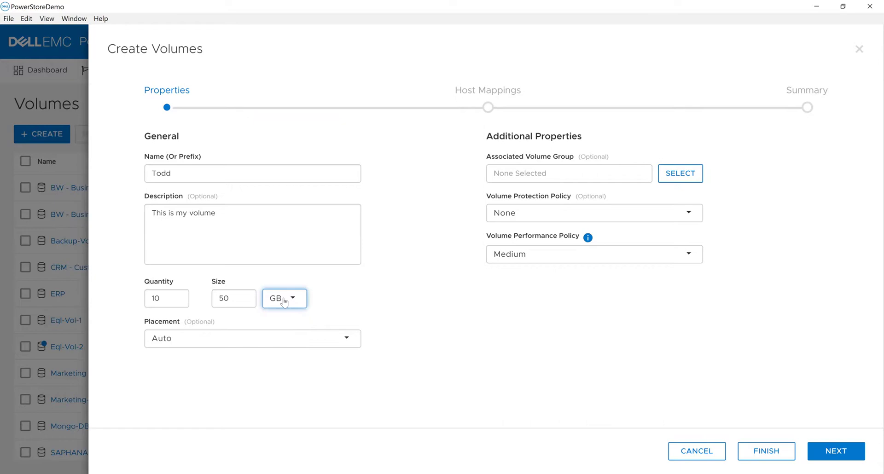
Step: Keep Auto placement and browse the volume groups, ticking then unticking SAPHANA
left_click(251, 338)
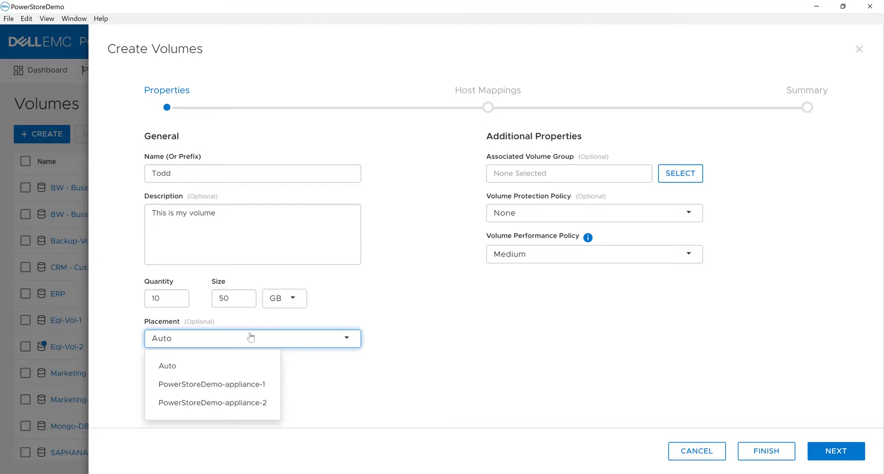
left_click(250, 337)
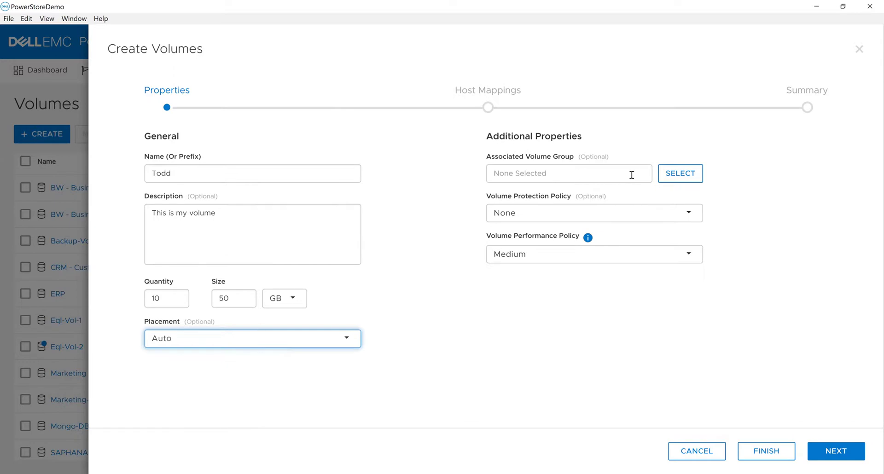
left_click(671, 174)
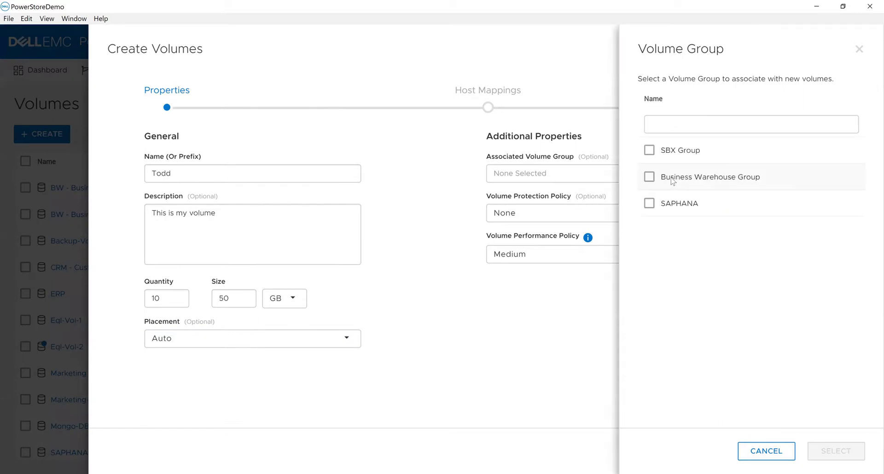
left_click(651, 205)
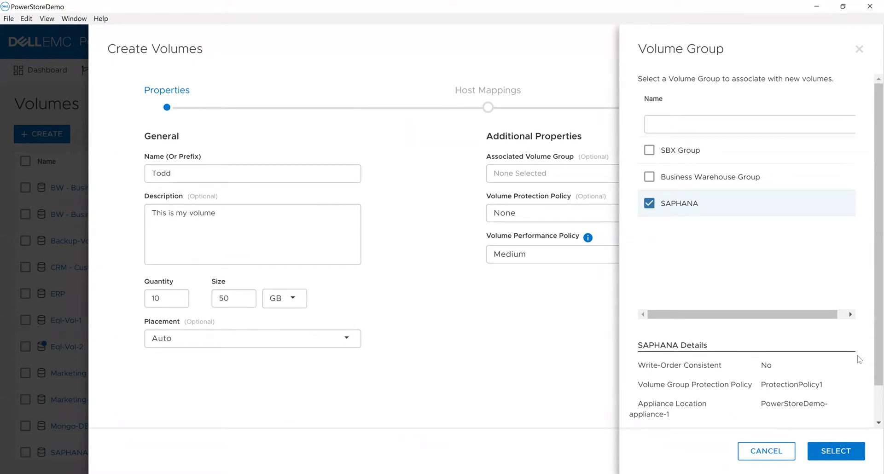
scroll(870, 336, "down", 1)
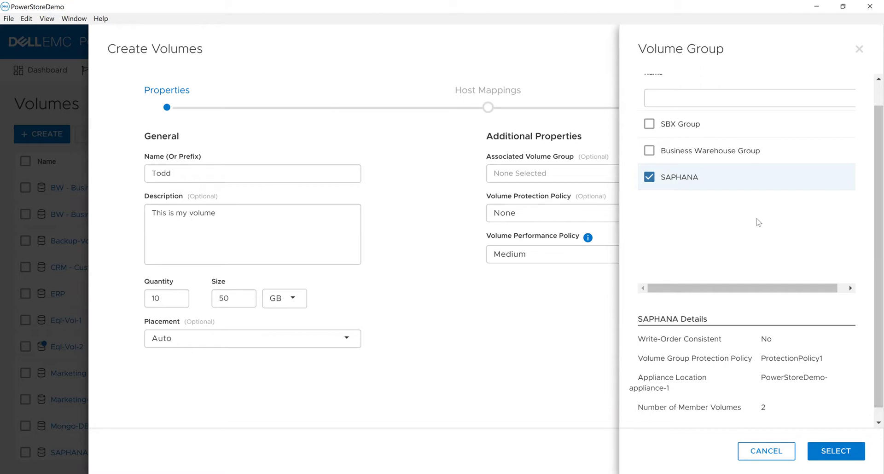
left_click(648, 179)
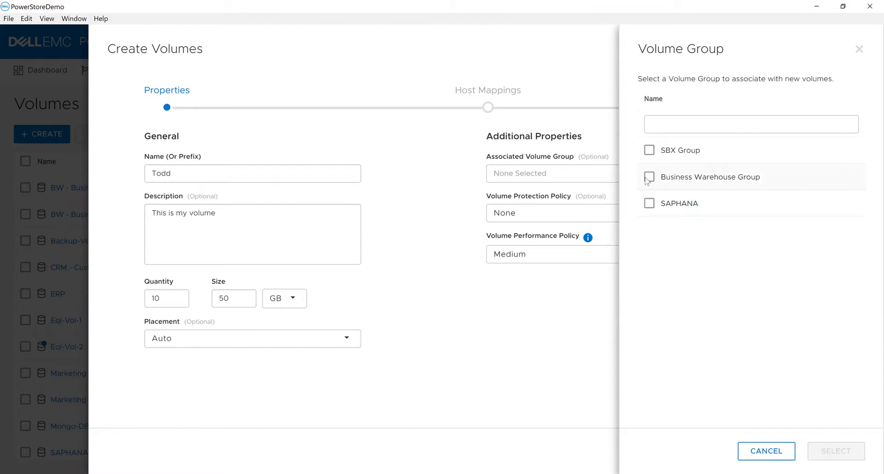
Step: Dismiss the volume group list, apply ProtectionPolicy1 and keep the Medium performance policy
left_click(742, 447)
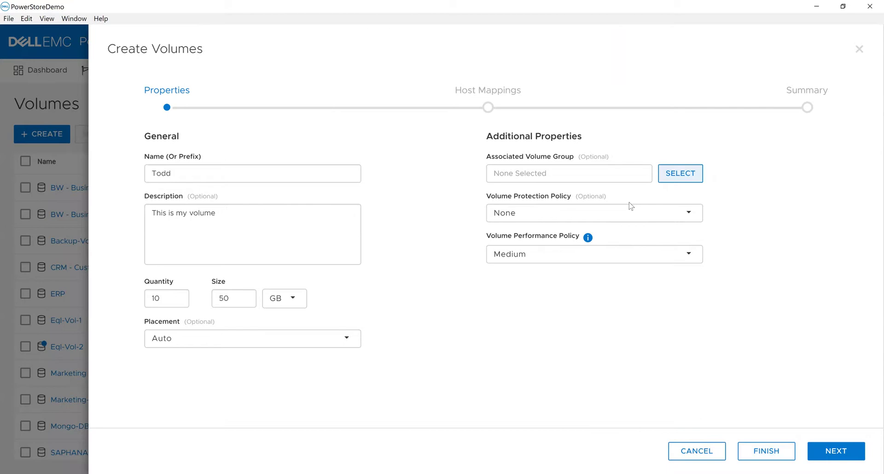
left_click(562, 217)
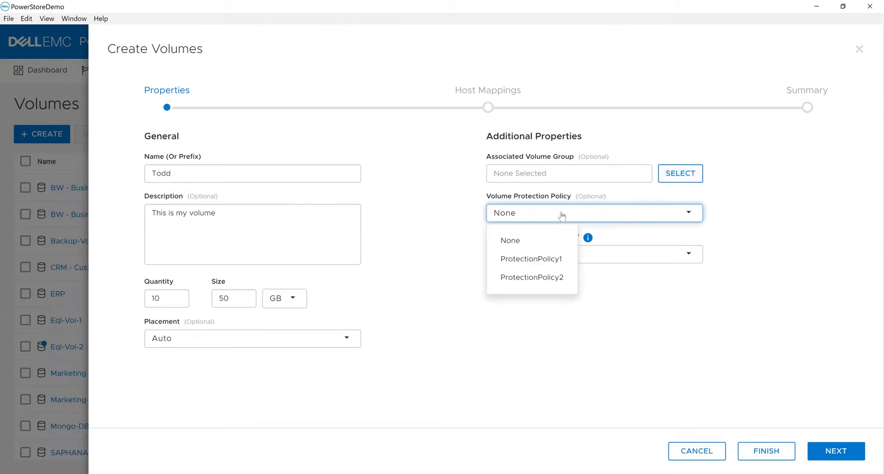
left_click(537, 259)
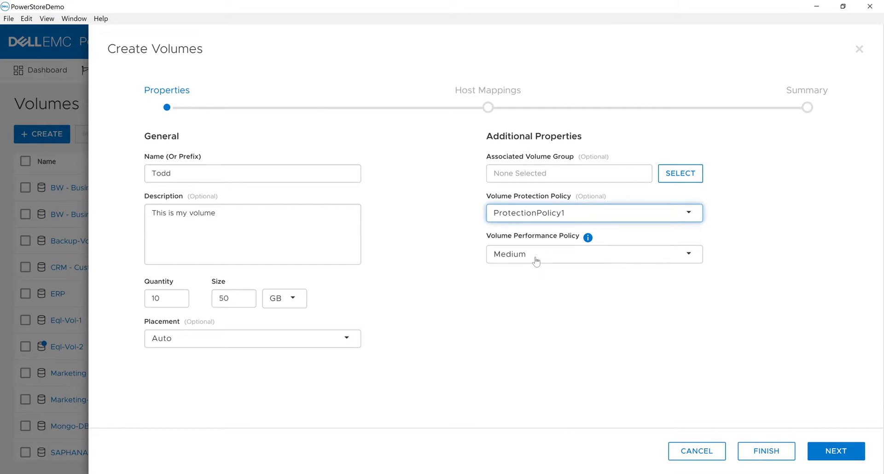
mouse_move(589, 239)
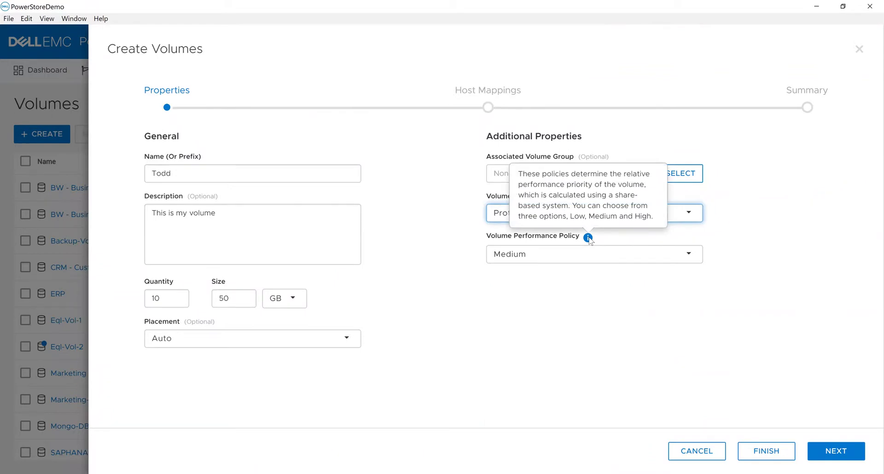
left_click(554, 262)
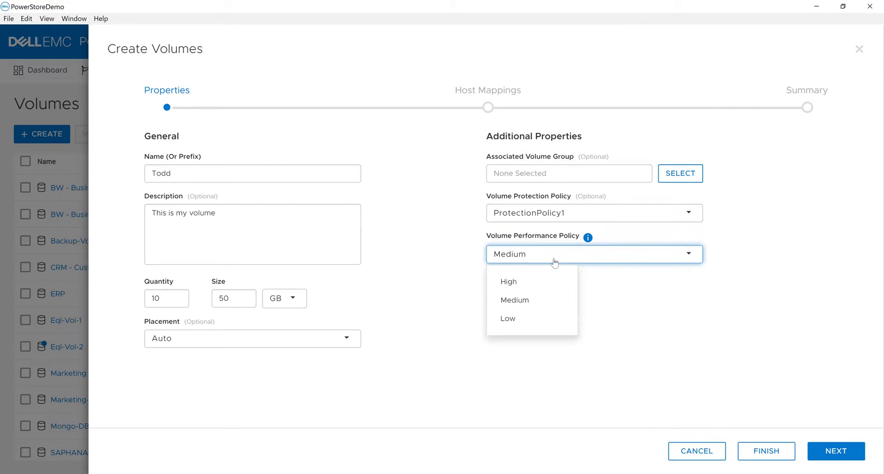
left_click(554, 261)
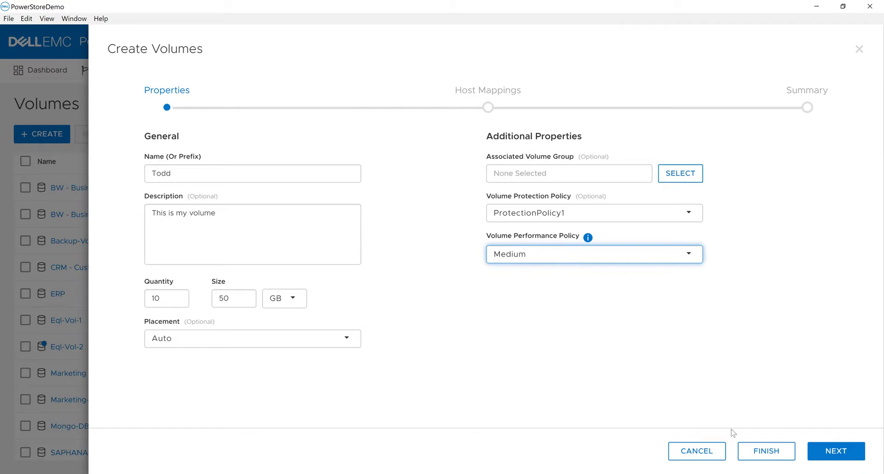
Step: Map the volumes to esxi56vVolFC and ESX_192.168.16.50_FC, then advance to the Summary
left_click(827, 453)
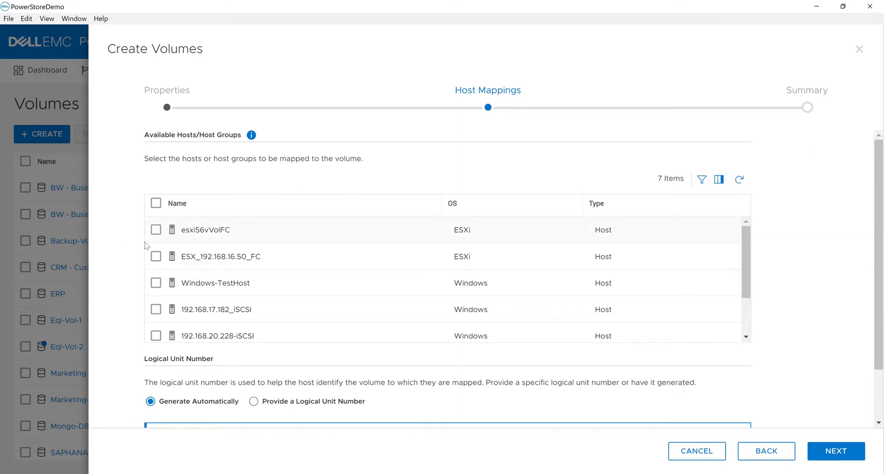
left_click(156, 230)
left_click(156, 256)
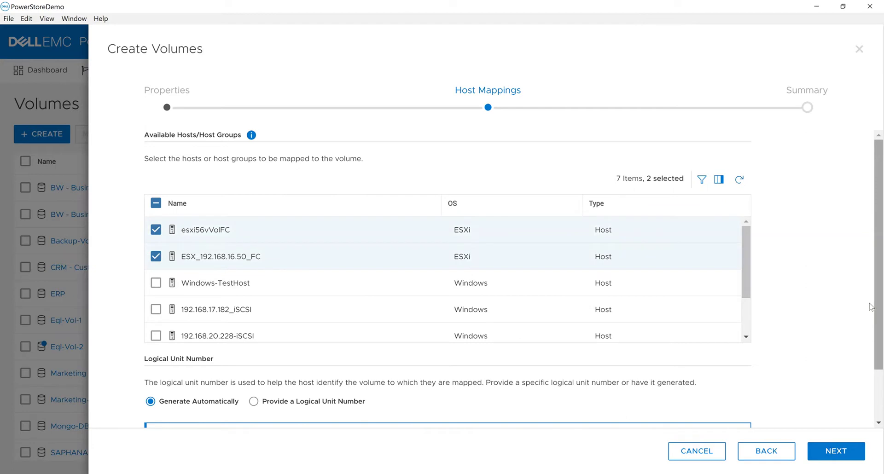
left_click_drag(870, 307, 871, 349)
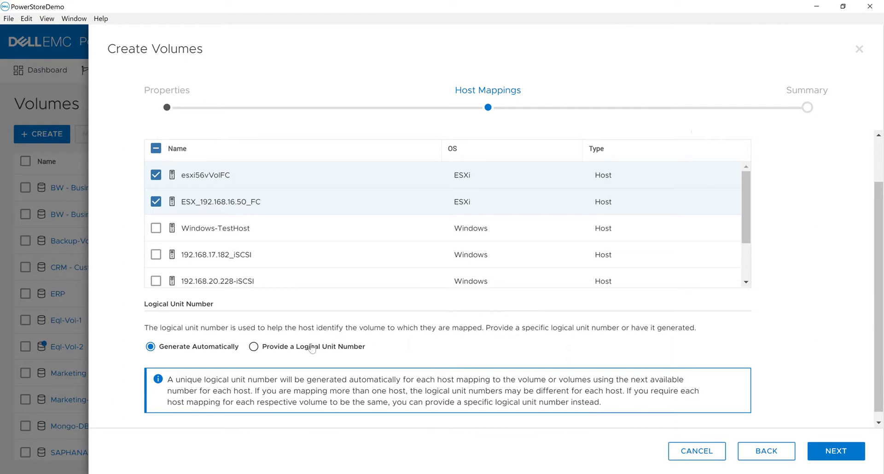
left_click(824, 452)
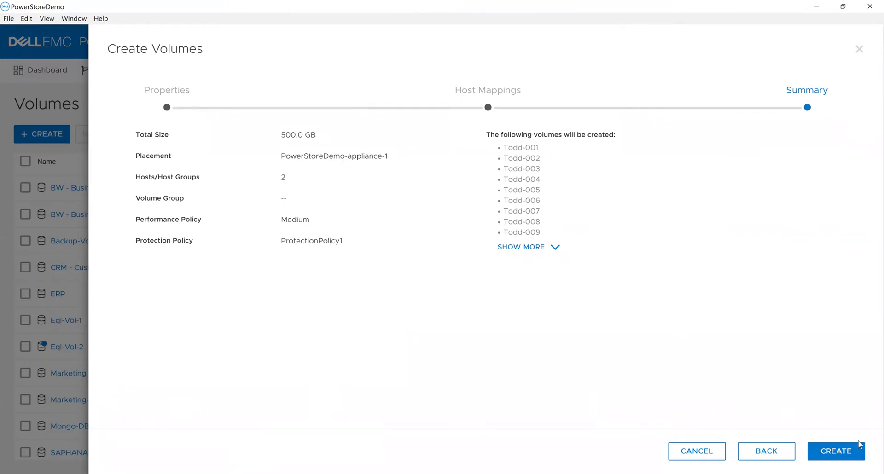
Step: Submit creation of the ten 50 GB Todd volumes from the Summary step
left_click(849, 451)
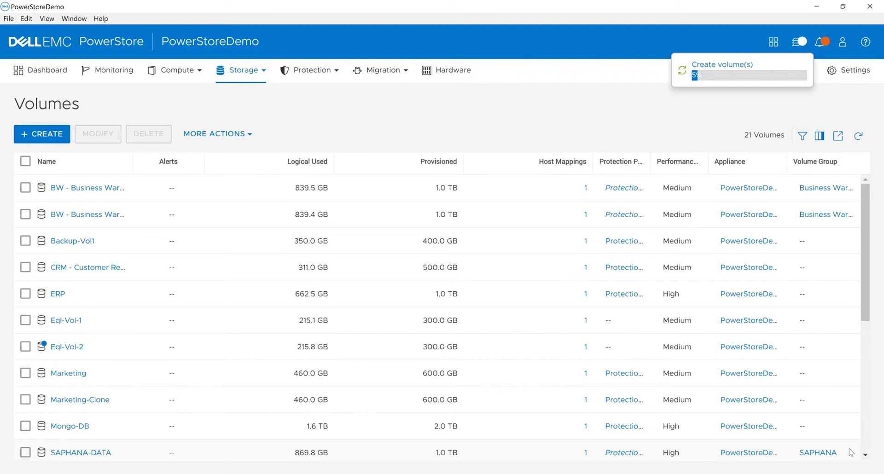
Step: Open Jobs and required actions to confirm the Create volume(s) job completed
left_click(801, 50)
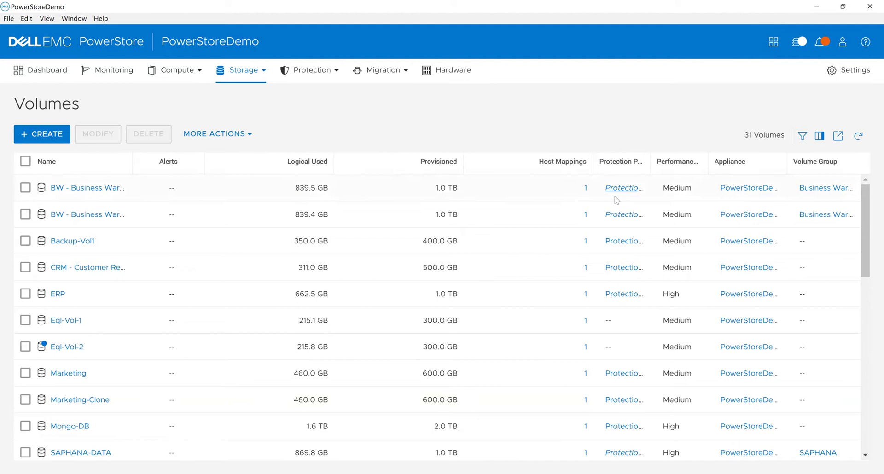
Step: Open the first volume's Host Mappings count to view its ESX_192.168.16.50_FC mapping
left_click(585, 188)
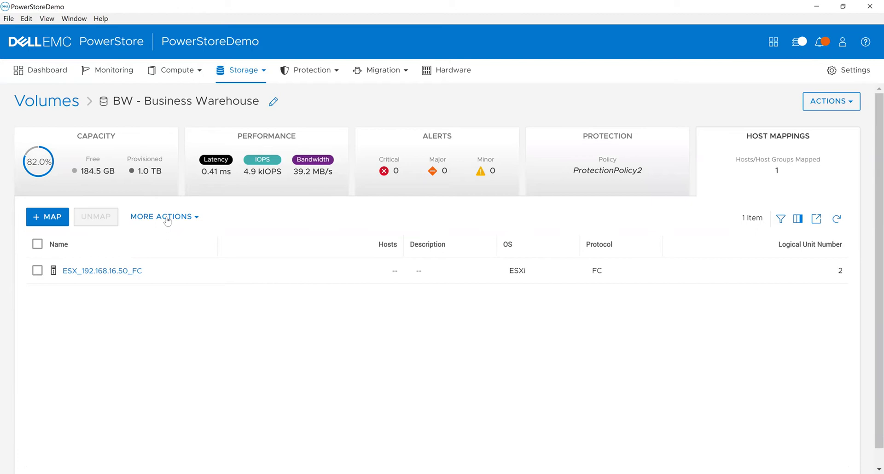
Step: Return to the Volumes list and filter the Name column by 'todd'
left_click(48, 101)
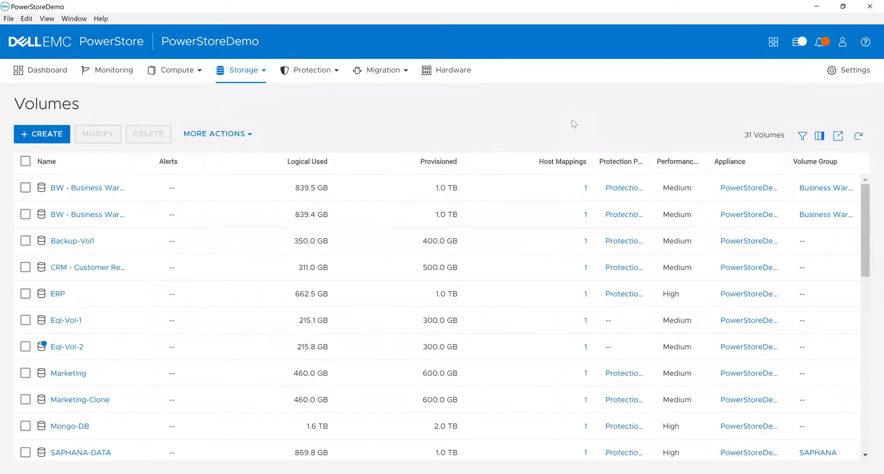
left_click(803, 136)
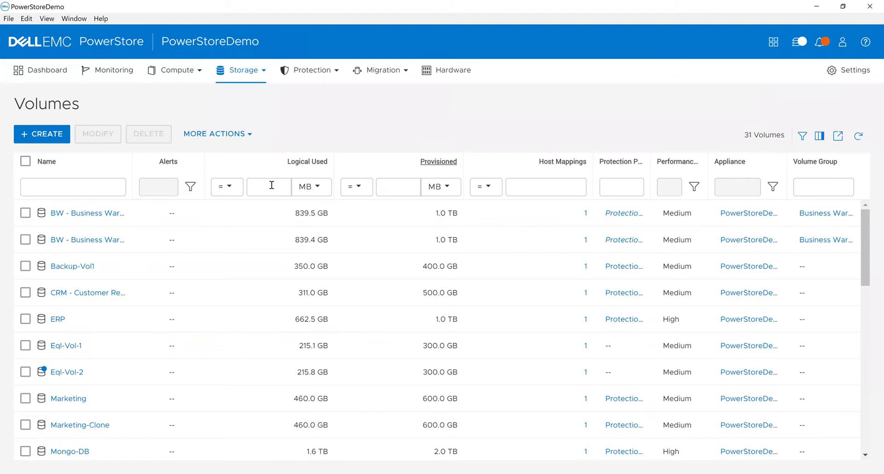
left_click(86, 183)
type("todd")
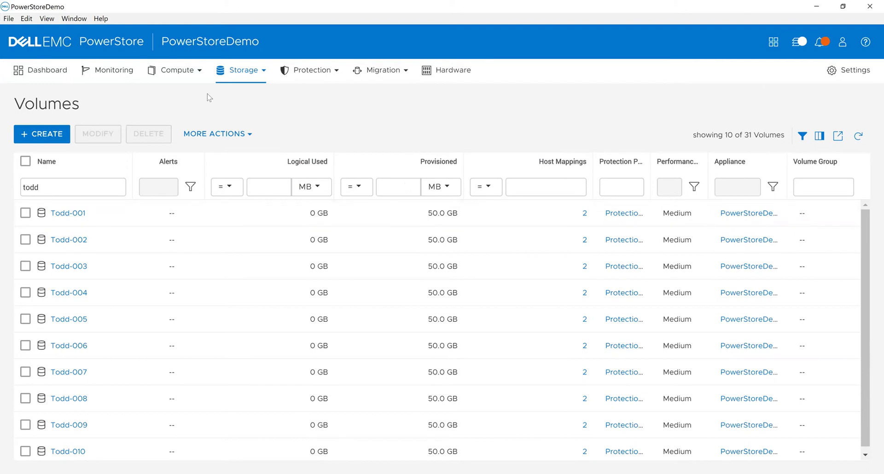
Step: Navigate to Compute > Hosts & Host Groups
left_click(177, 69)
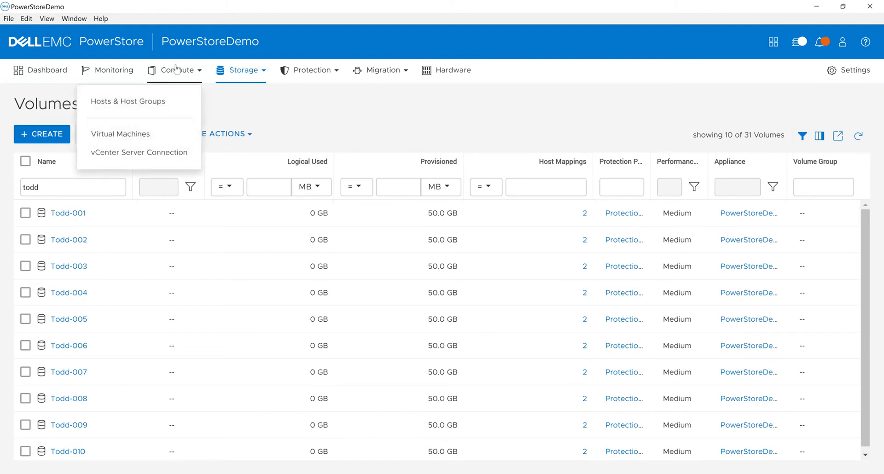
left_click(140, 101)
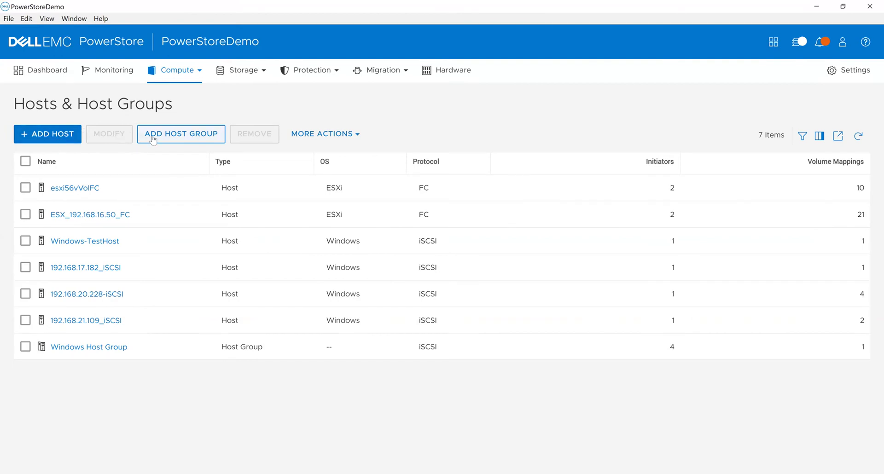
Step: Create a host named Windows-todd-server with Windows as its operating system, then continue
left_click(44, 136)
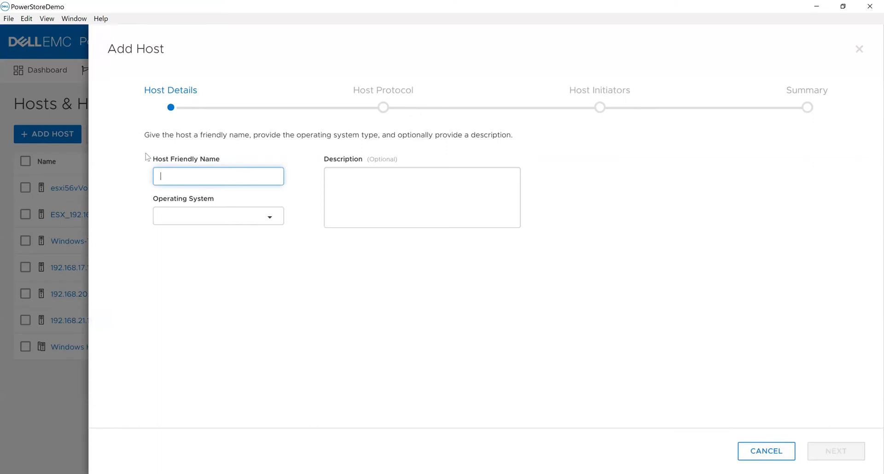
type("Windows-")
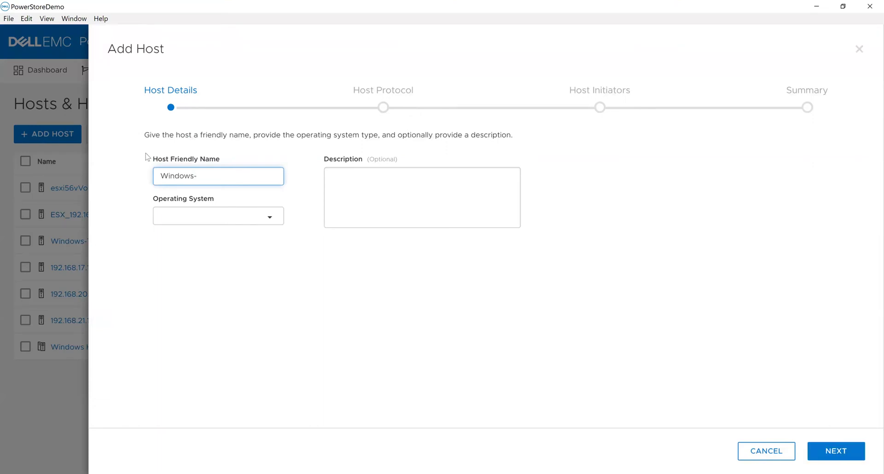
type("todd-server")
key("Tab")
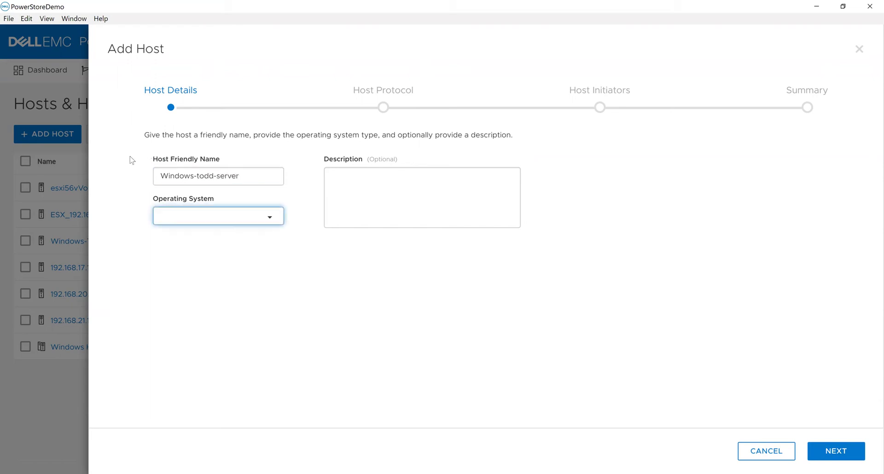
left_click(214, 223)
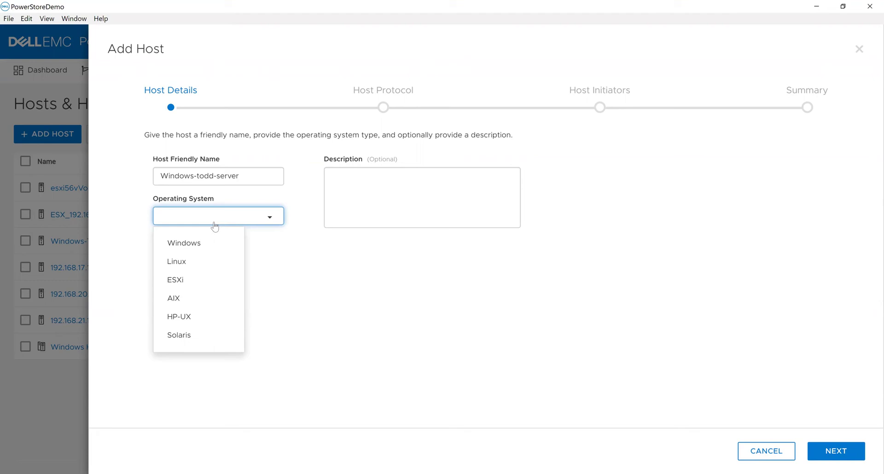
left_click(195, 241)
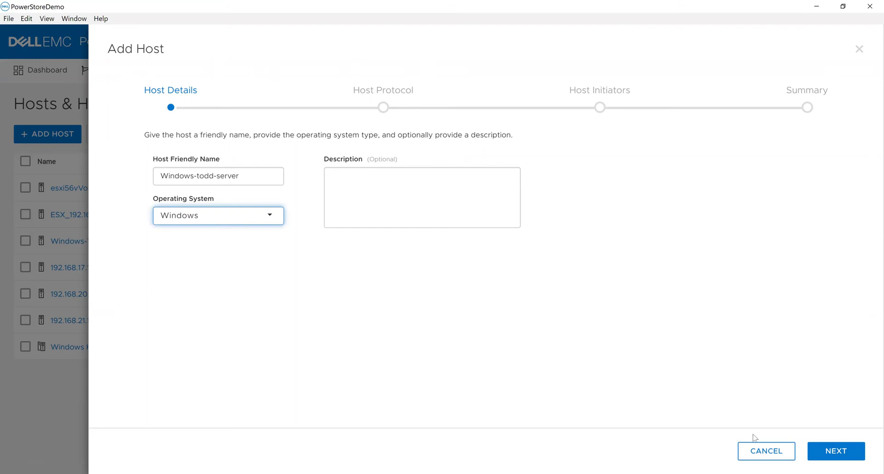
left_click(844, 457)
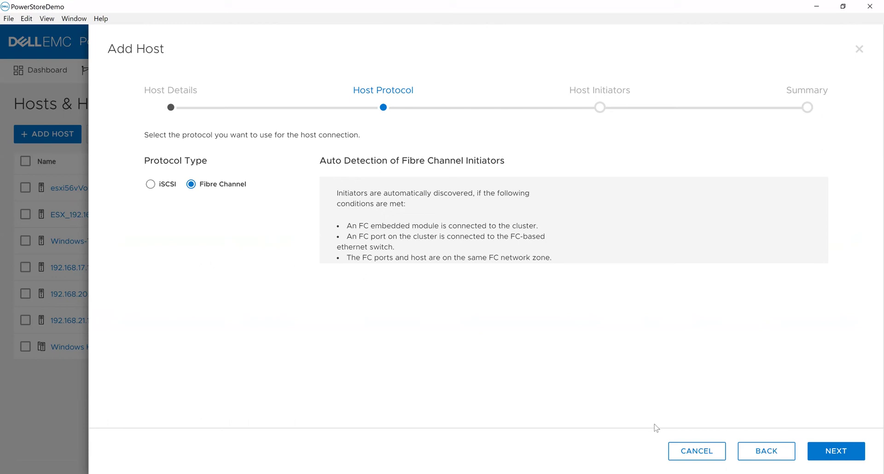
Step: Switch the new host's protocol from Fibre Channel to iSCSI, then discard the unsaved host
left_click(842, 451)
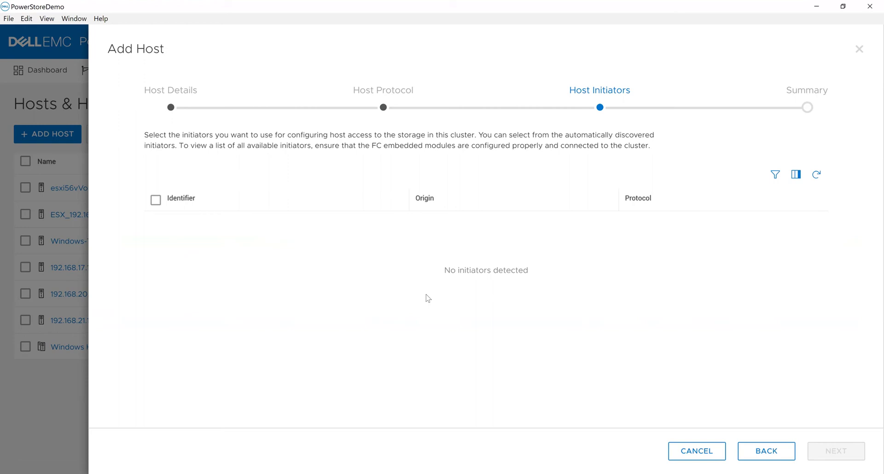
left_click(767, 451)
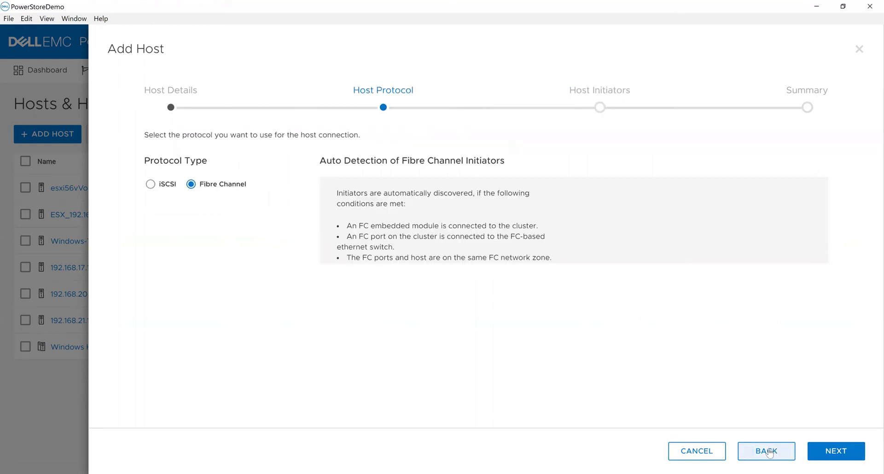
left_click(152, 185)
left_click(830, 458)
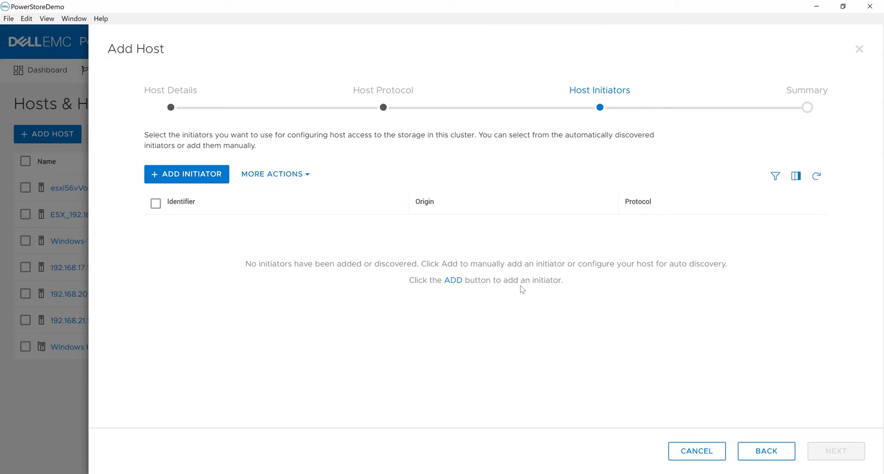
left_click(697, 450)
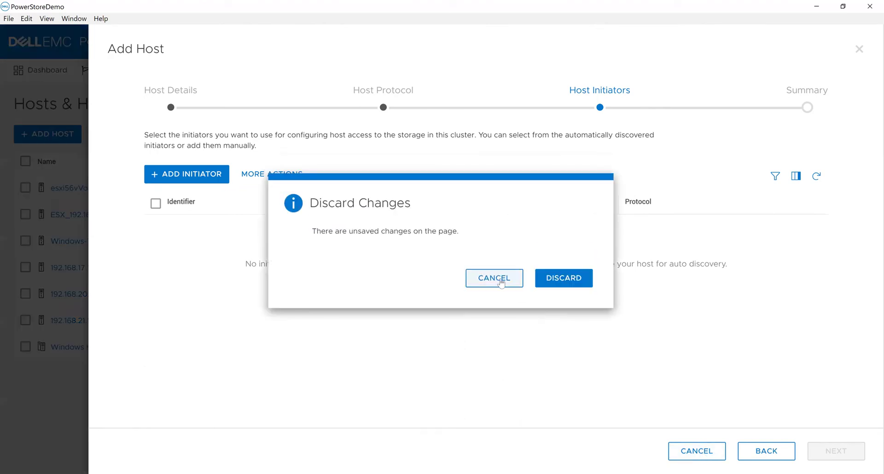
left_click(551, 283)
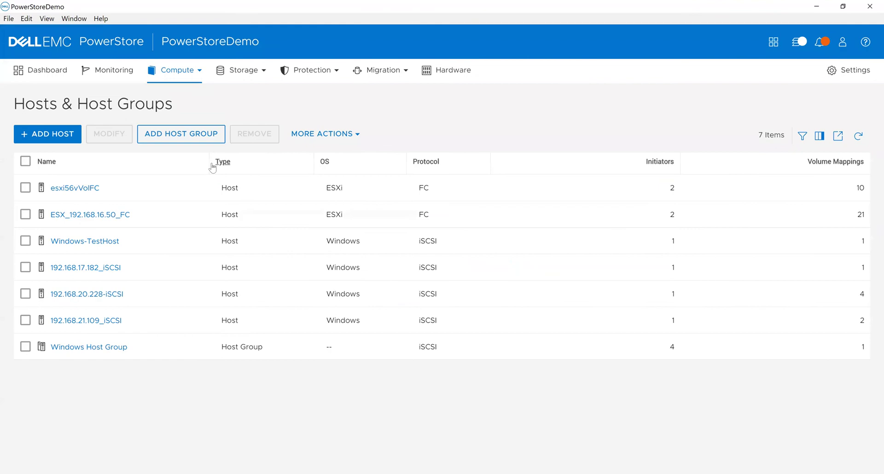
Step: Name a new host group ESXi, highlight its explanatory note, then cancel the form
left_click(191, 142)
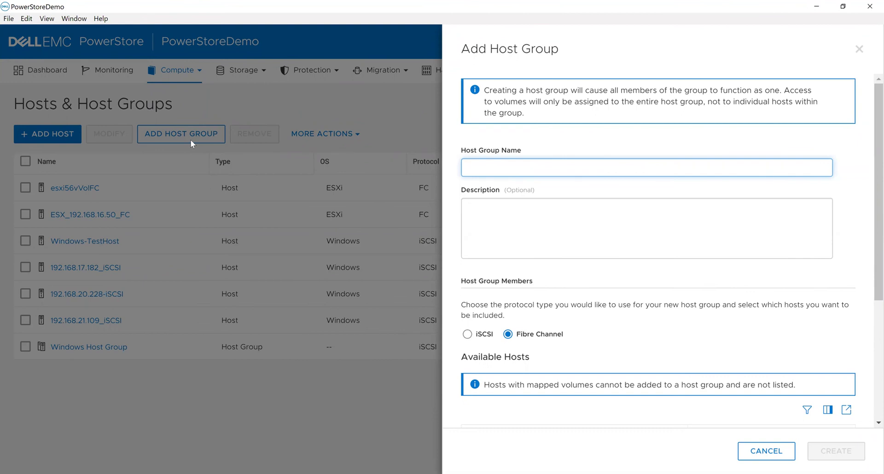
type("ESXi")
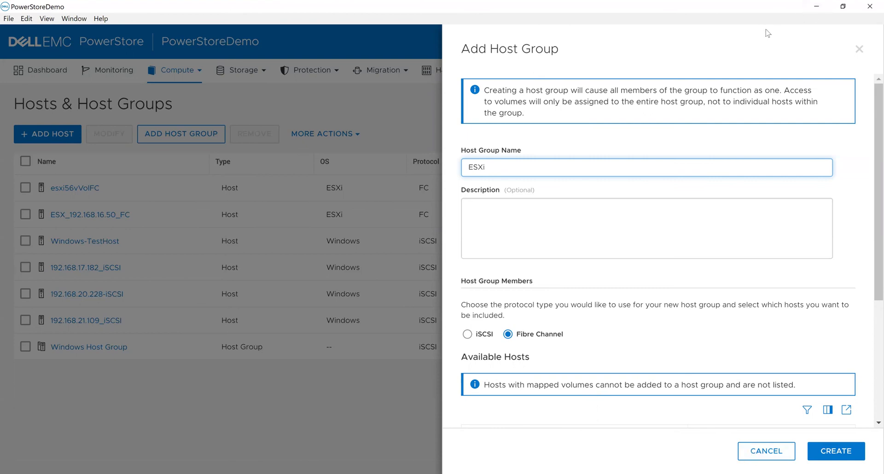
triple_click(654, 112)
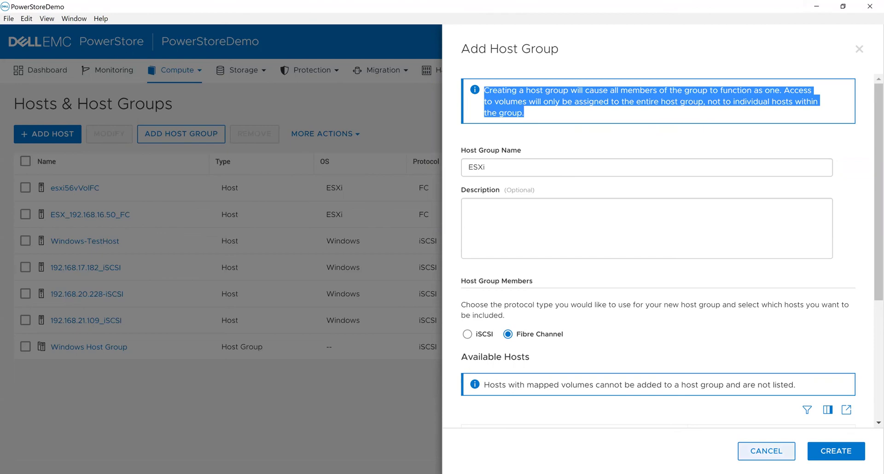
left_click(760, 450)
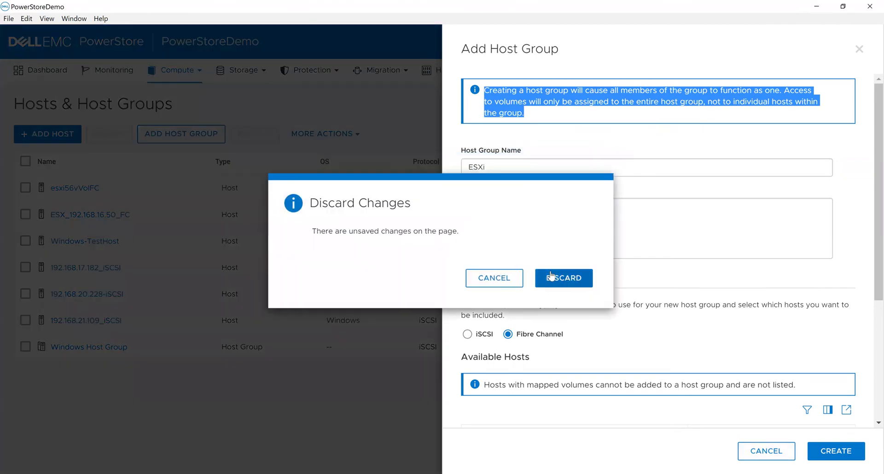
Step: Confirm discarding the unsaved ESXi host group
left_click(548, 266)
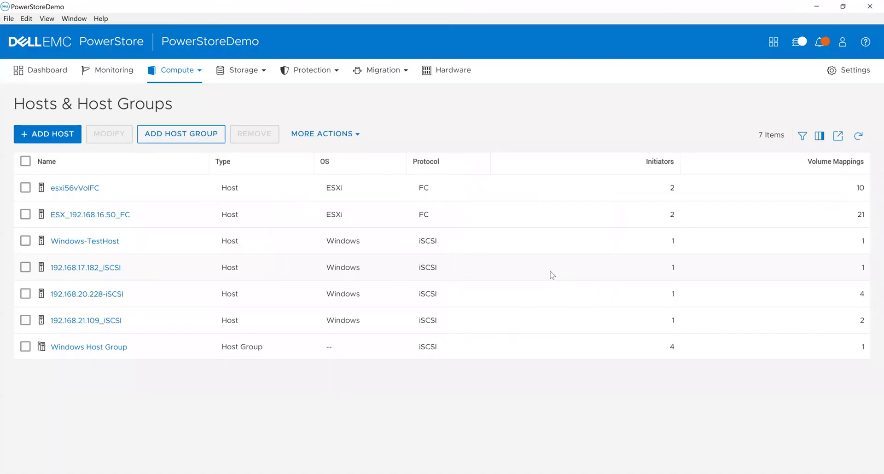